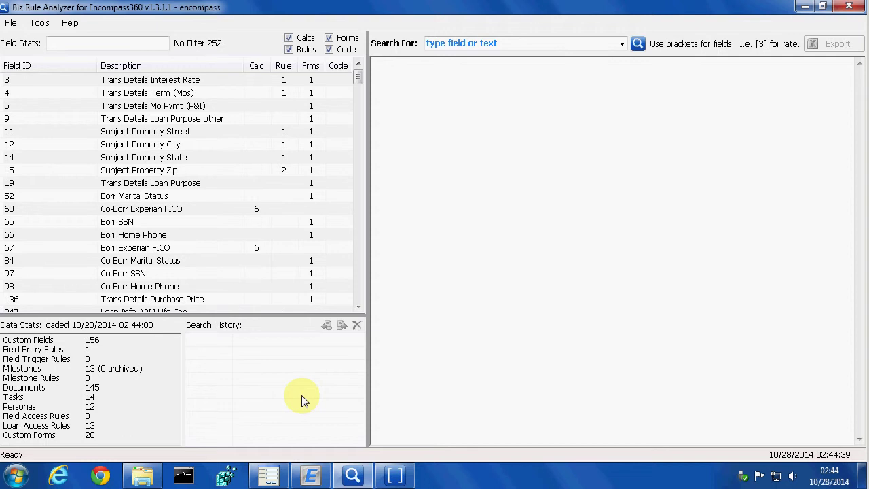
Step: Bring up the Demo - Start Form design and show the pnlForm panel's properties
{"action": "left_click", "coordinate": [269, 474]}
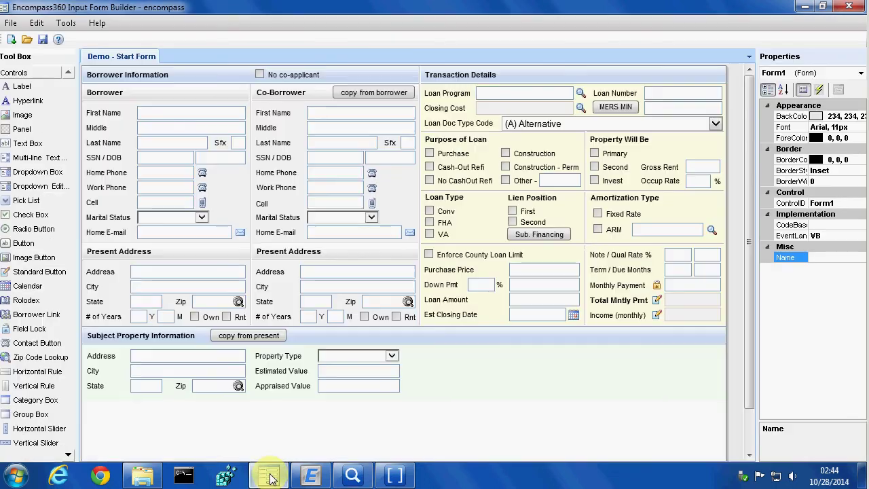
{"action": "left_click", "coordinate": [269, 431]}
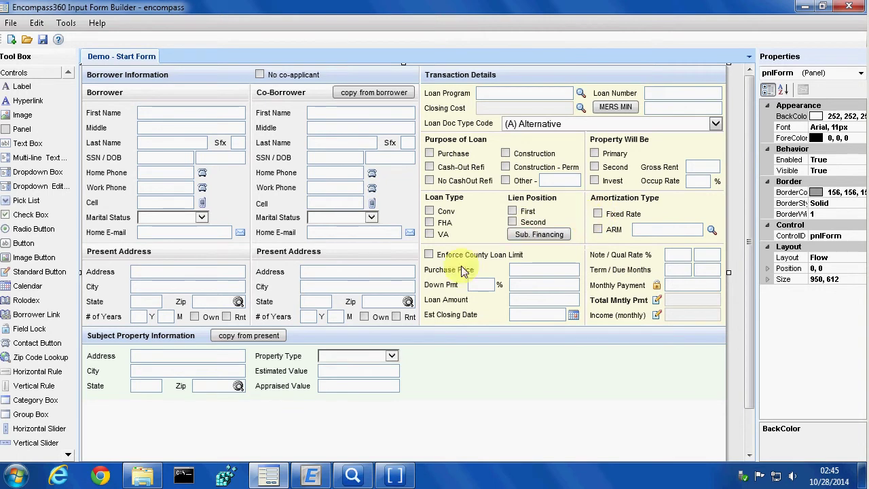
{"action": "left_click", "coordinate": [310, 475]}
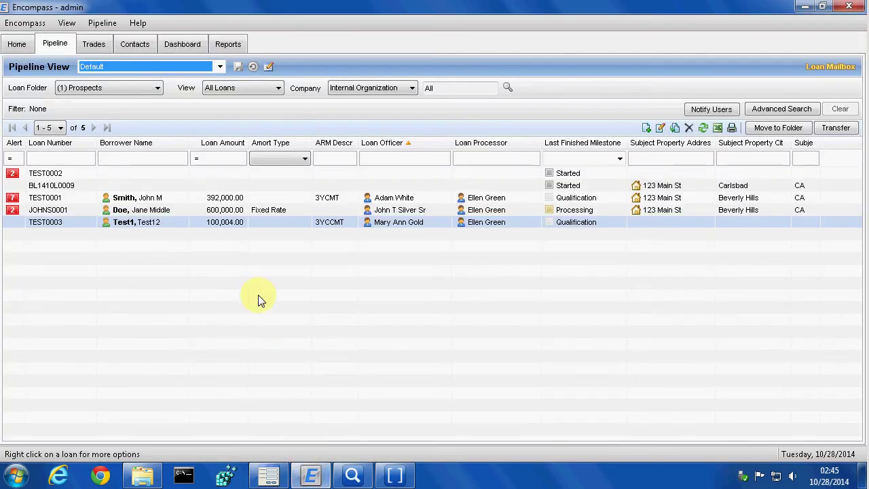
{"action": "left_click", "coordinate": [272, 210]}
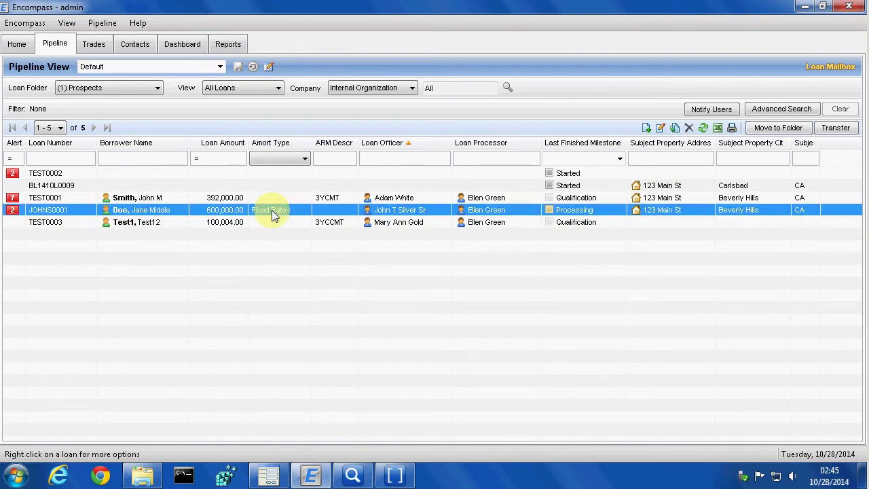
{"action": "double_click", "coordinate": [271, 210]}
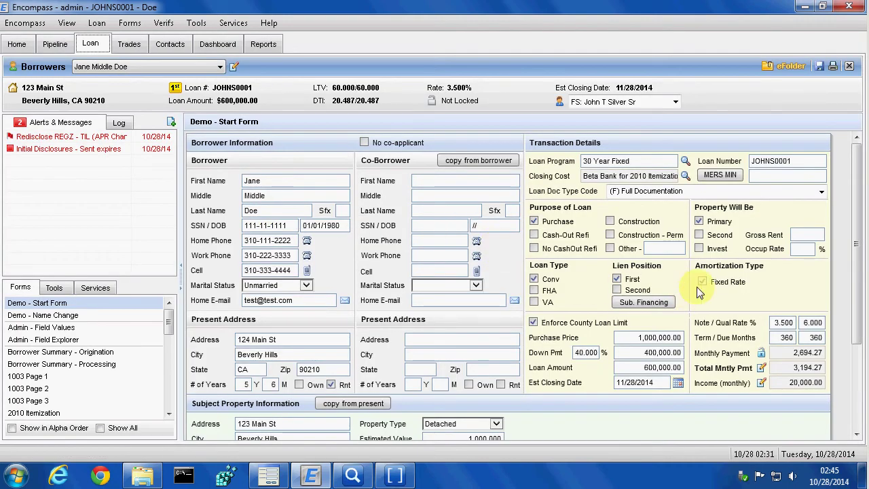
{"action": "left_click", "coordinate": [850, 66]}
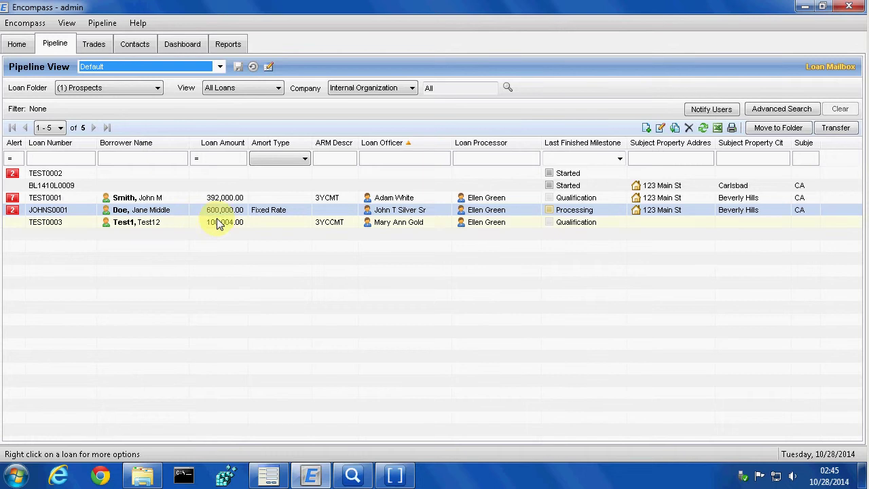
Step: Open loan TEST0003 on its Borrower Summary - Origination form
{"action": "left_click", "coordinate": [222, 224]}
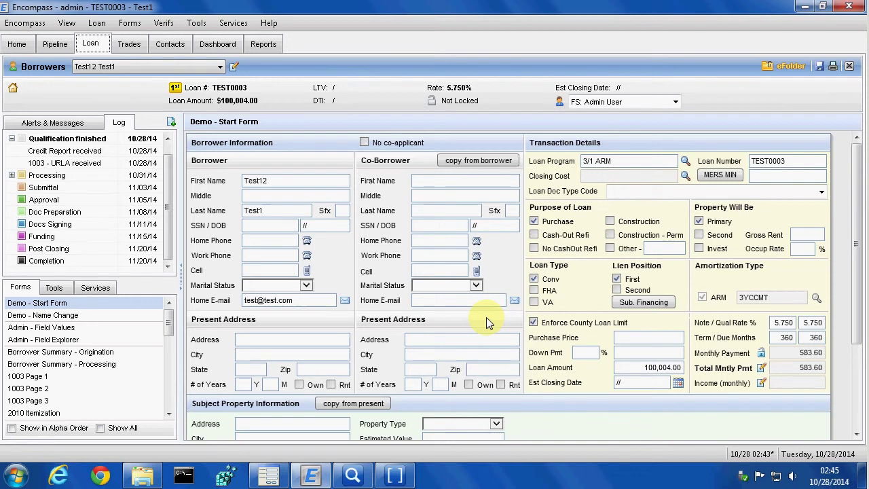
{"action": "scroll", "coordinate": [172, 397], "scroll_direction": "down", "scroll_amount": 3}
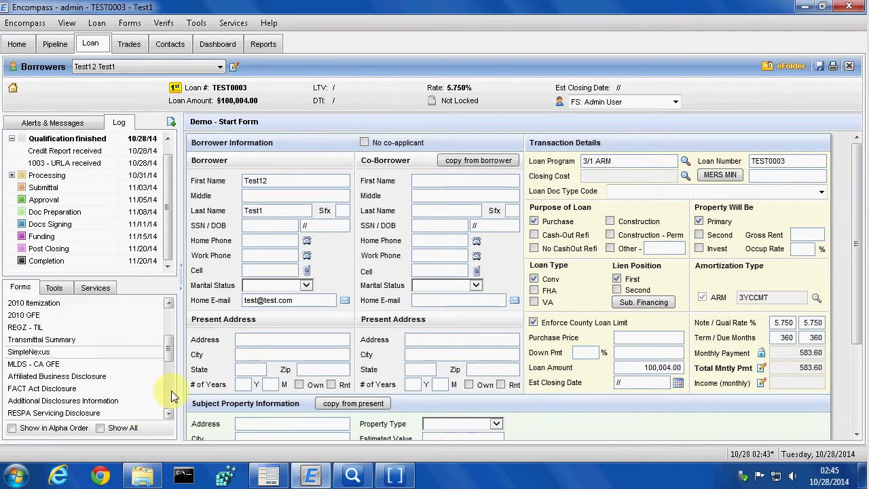
{"action": "scroll", "coordinate": [170, 328], "scroll_direction": "up", "scroll_amount": 3}
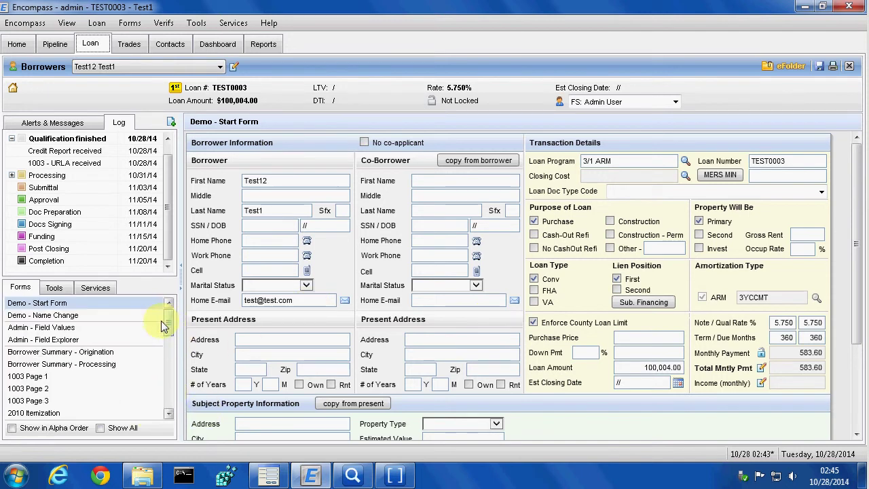
{"action": "left_click", "coordinate": [101, 352]}
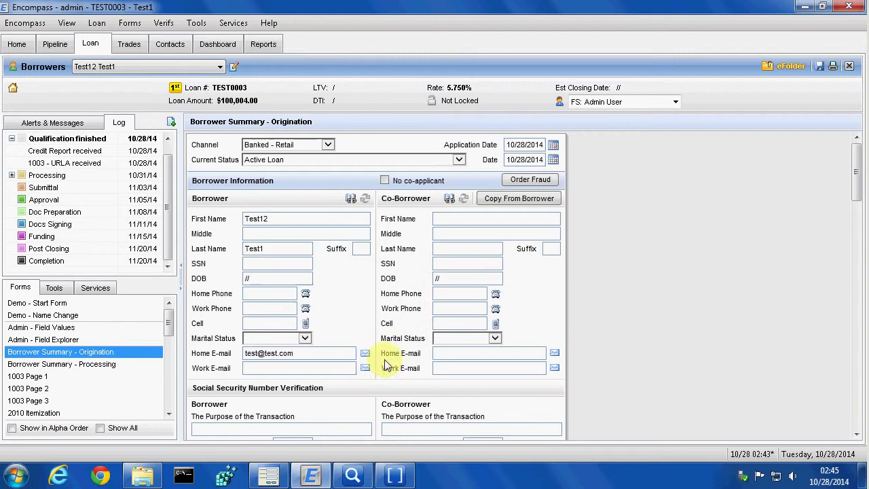
Step: Review Transaction Details, save loan TEST0003, and close it
{"action": "left_click", "coordinate": [859, 418]}
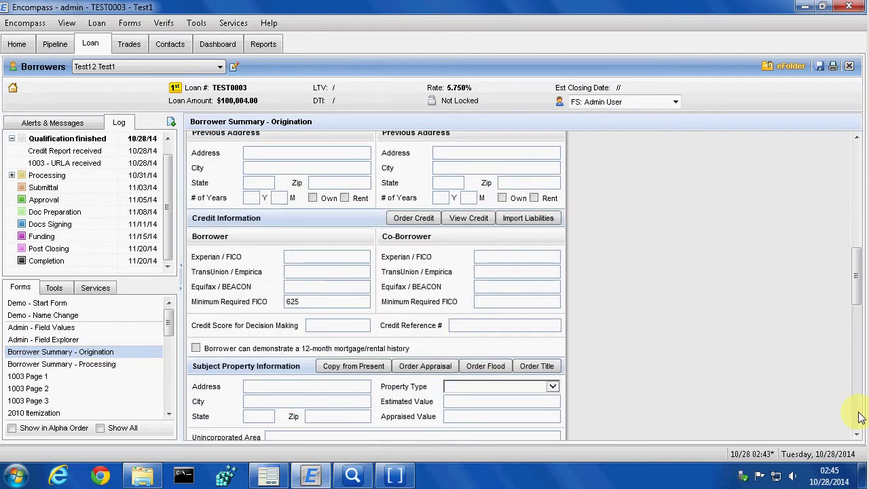
{"action": "left_click", "coordinate": [859, 415]}
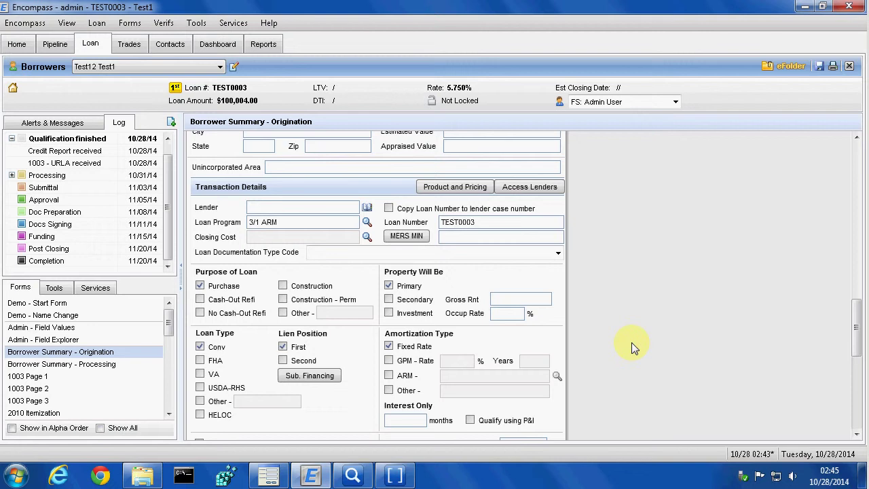
{"action": "key", "text": "ctrl+s"}
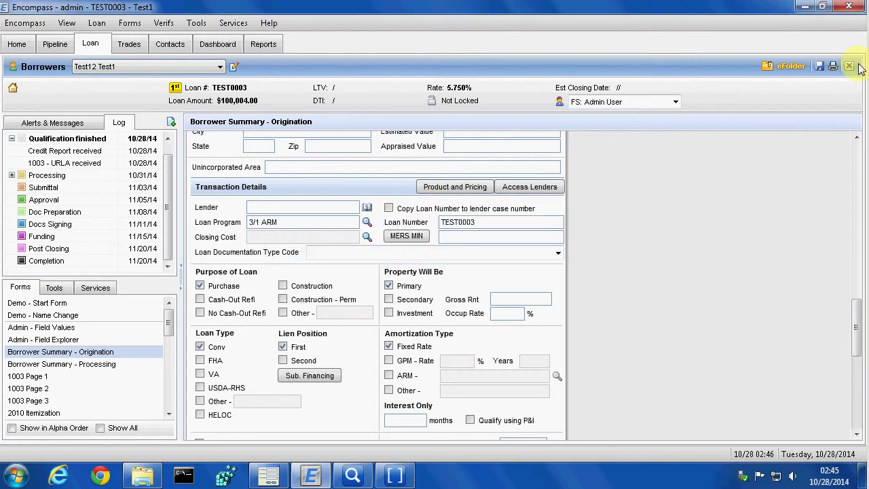
{"action": "left_click", "coordinate": [848, 66]}
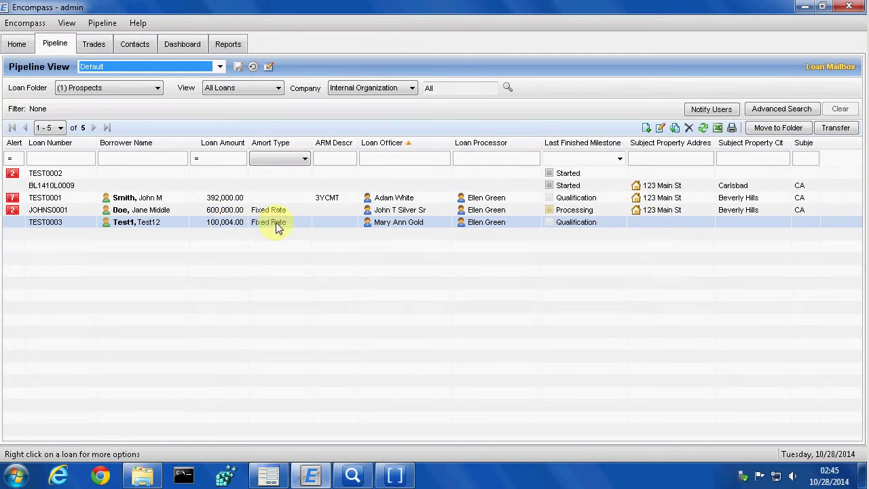
{"action": "left_click", "coordinate": [277, 227]}
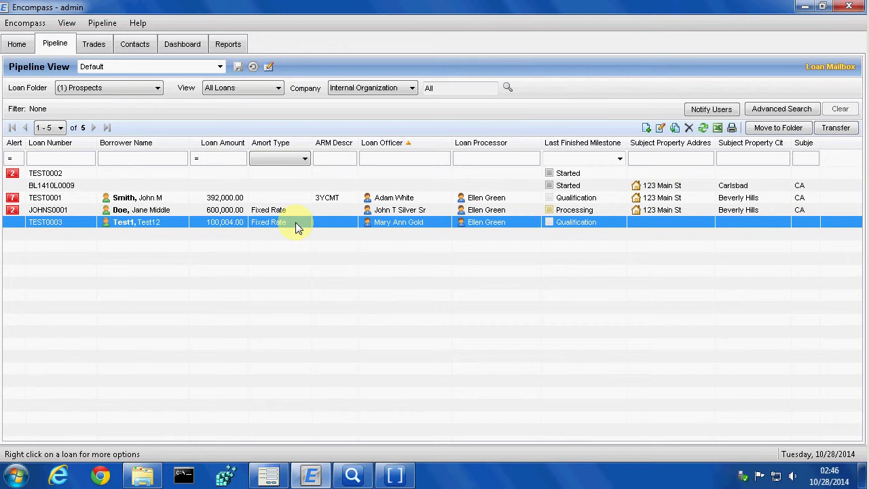
Step: Filter Field Stats by 608 and search all rules referencing Trans Details Amort Type
{"action": "left_click", "coordinate": [356, 477]}
{"action": "left_click", "coordinate": [110, 47]}
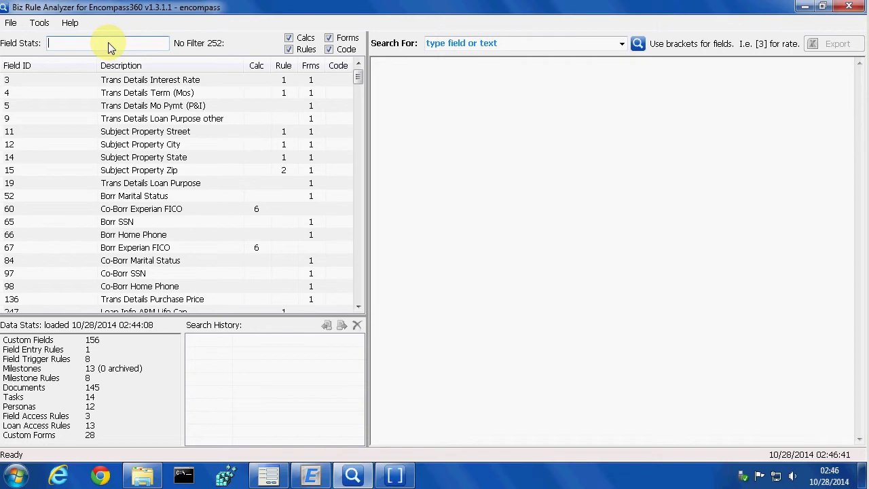
{"action": "type", "text": "608"}
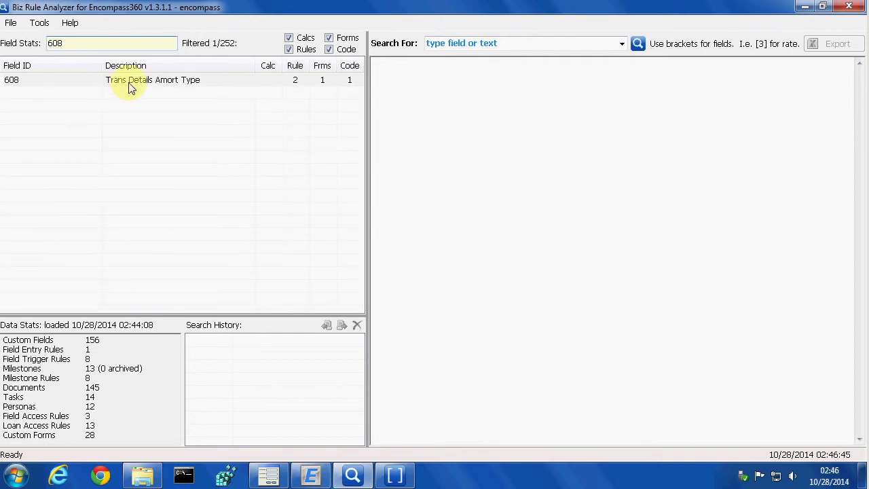
{"action": "double_click", "coordinate": [245, 81]}
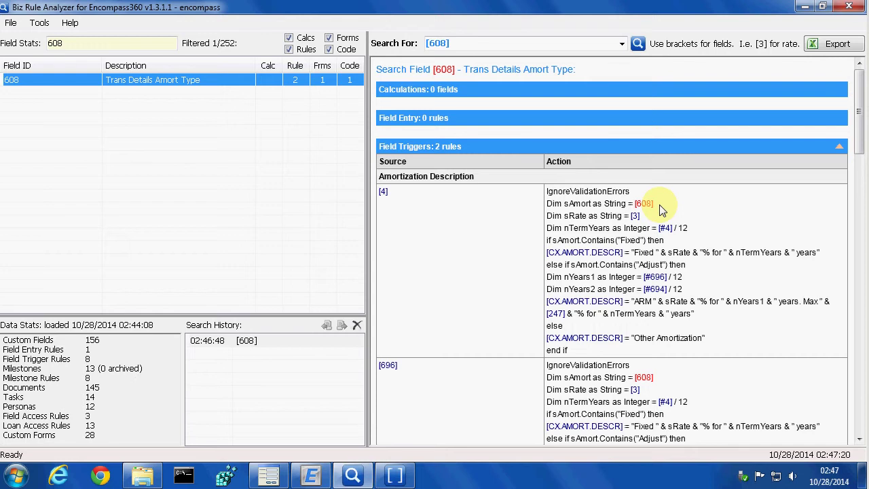
Step: Scroll field 608's results down past the trigger rules to the persona access rules
{"action": "left_click", "coordinate": [662, 209]}
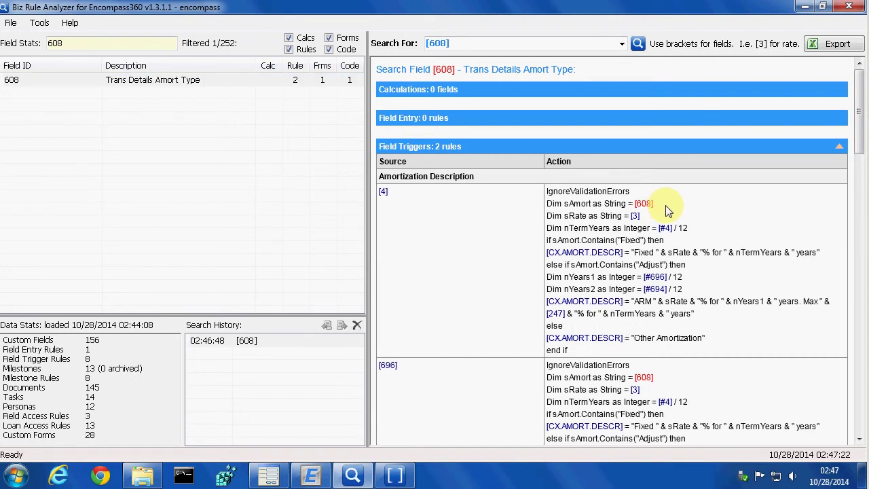
{"action": "scroll", "coordinate": [667, 209], "scroll_direction": "down", "scroll_amount": 6}
{"action": "scroll", "coordinate": [667, 209], "scroll_direction": "down", "scroll_amount": 6}
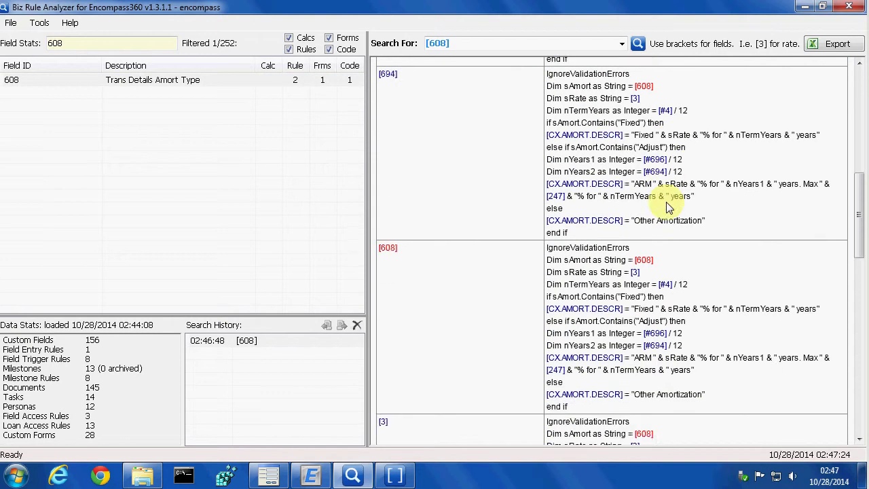
{"action": "scroll", "coordinate": [667, 209], "scroll_direction": "down", "scroll_amount": 3}
{"action": "scroll", "coordinate": [667, 207], "scroll_direction": "down", "scroll_amount": 6}
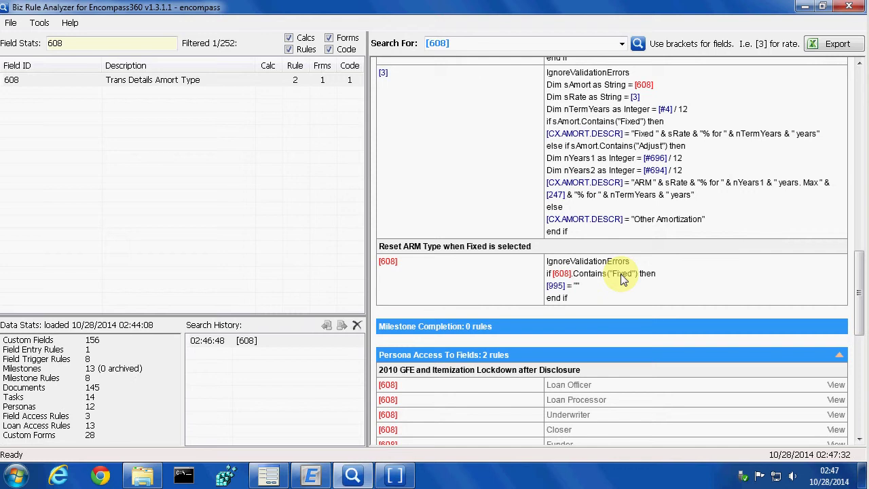
Step: Briefly check field 995 (ARM Descr), then return to 608's Form Event Code entries
{"action": "left_click", "coordinate": [550, 285]}
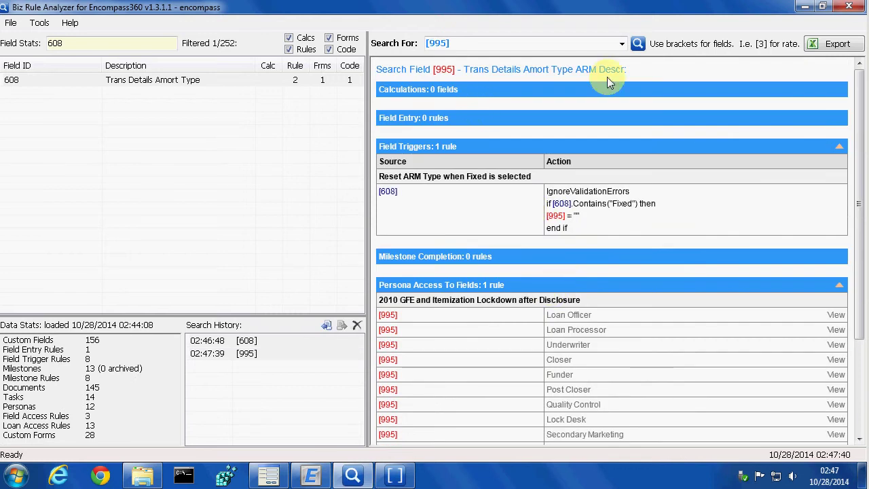
{"action": "left_click_drag", "start_coordinate": [643, 71], "coordinate": [585, 74]}
{"action": "left_click", "coordinate": [326, 340]}
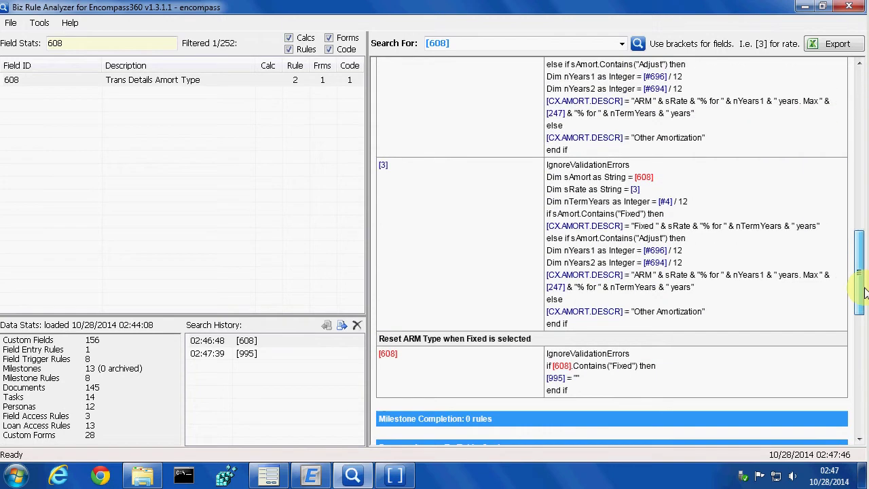
{"action": "left_click_drag", "start_coordinate": [864, 292], "coordinate": [856, 357]}
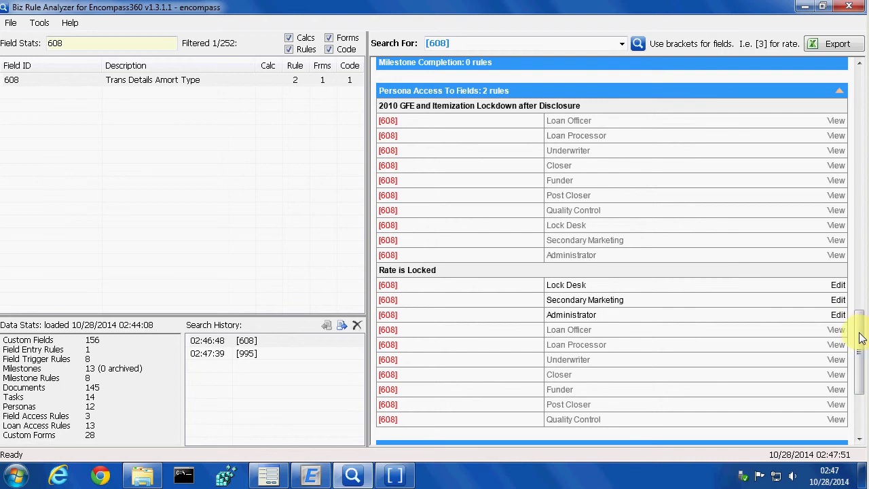
{"action": "left_click_drag", "start_coordinate": [859, 331], "coordinate": [860, 380]}
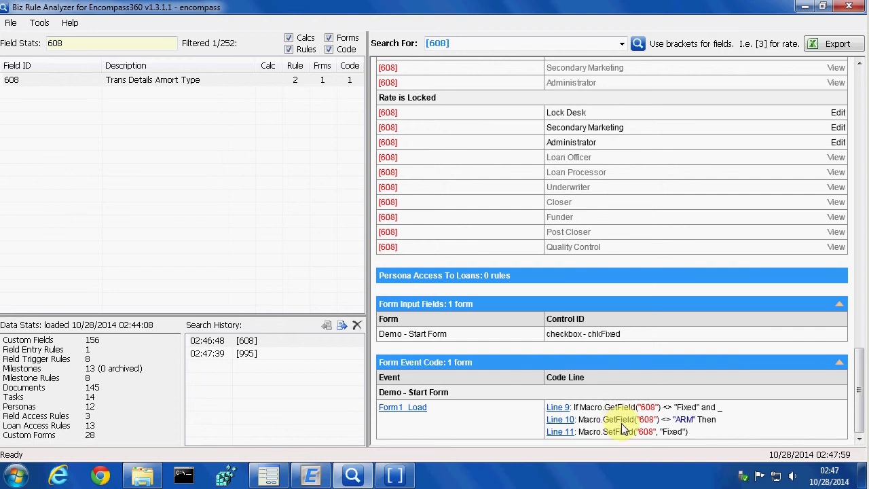
Step: Open Demo - Start Form's Form1_Load code at line 11 and select "ARM" on line 10
{"action": "left_click", "coordinate": [560, 434]}
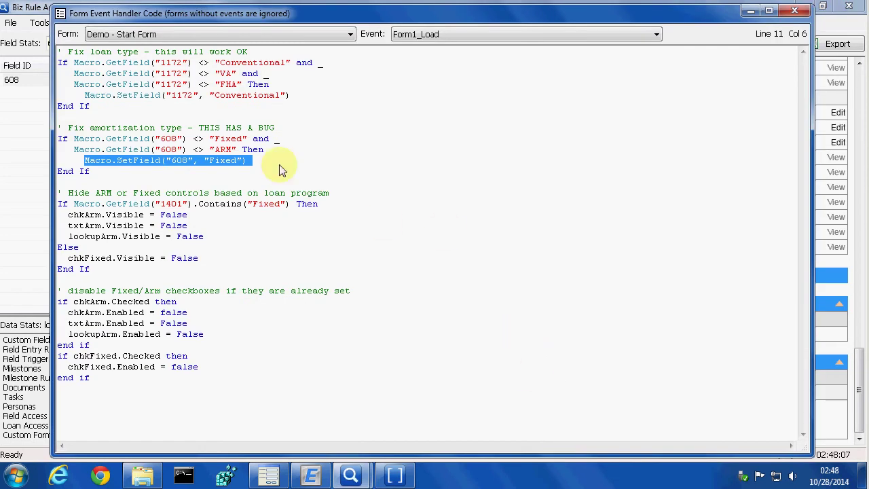
{"action": "left_click", "coordinate": [794, 12]}
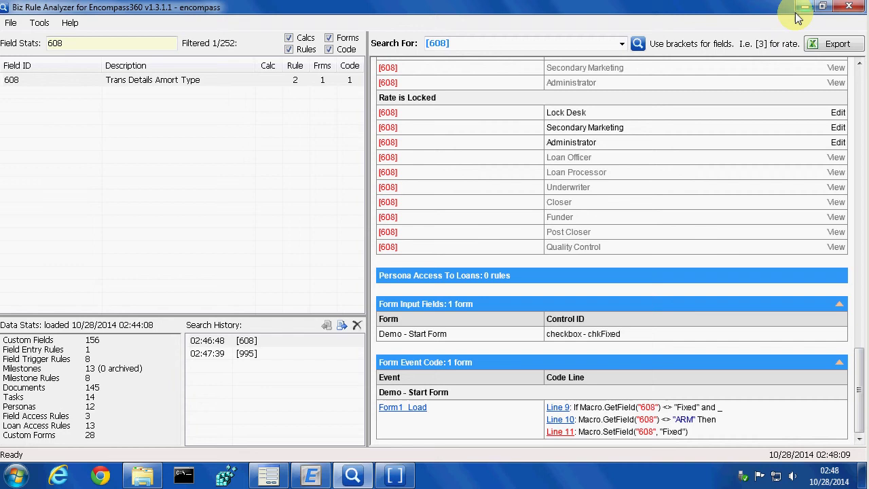
{"action": "left_click", "coordinate": [561, 433]}
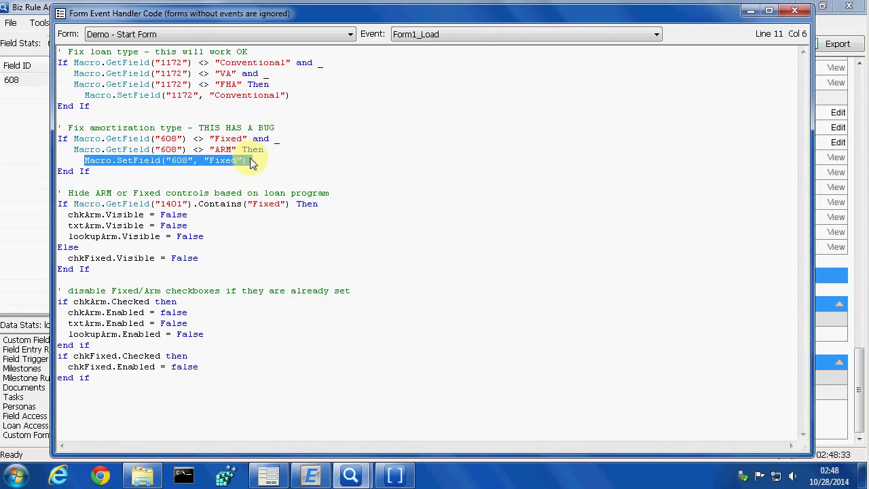
{"action": "left_click", "coordinate": [293, 149]}
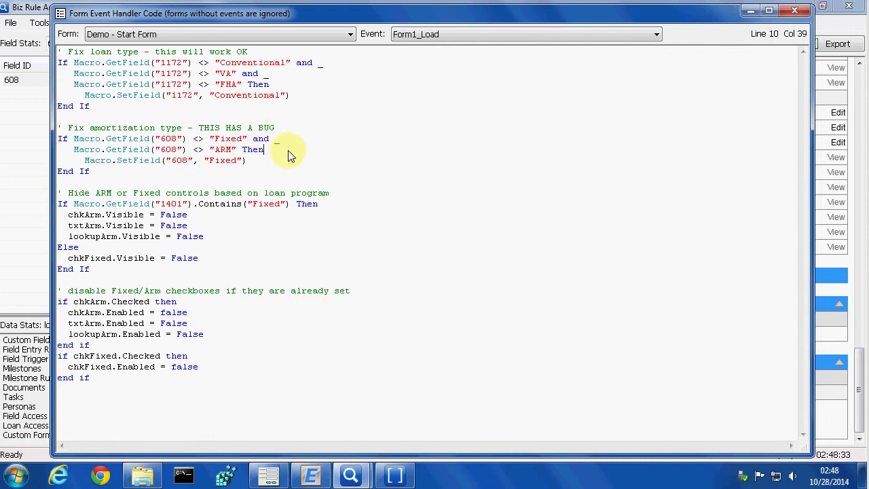
{"action": "double_click", "coordinate": [224, 150]}
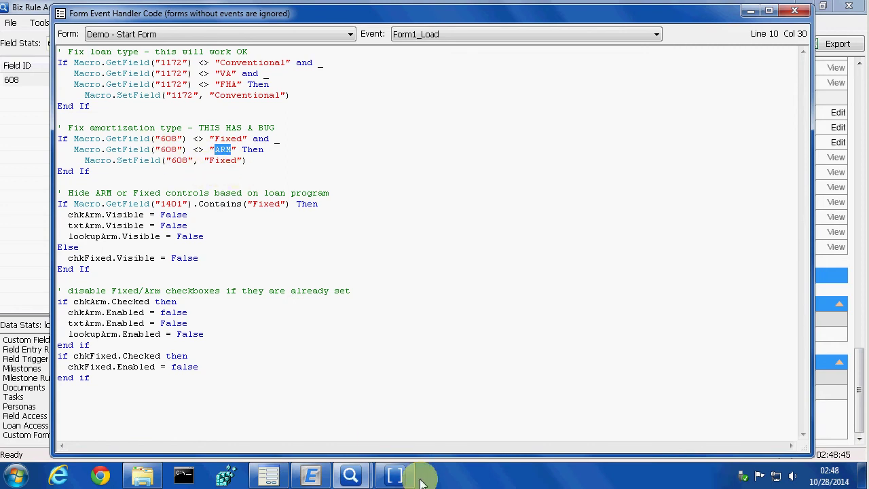
Step: Look up field 608 in Field Explorer and select its AdjustableRate option value
{"action": "left_click", "coordinate": [395, 473]}
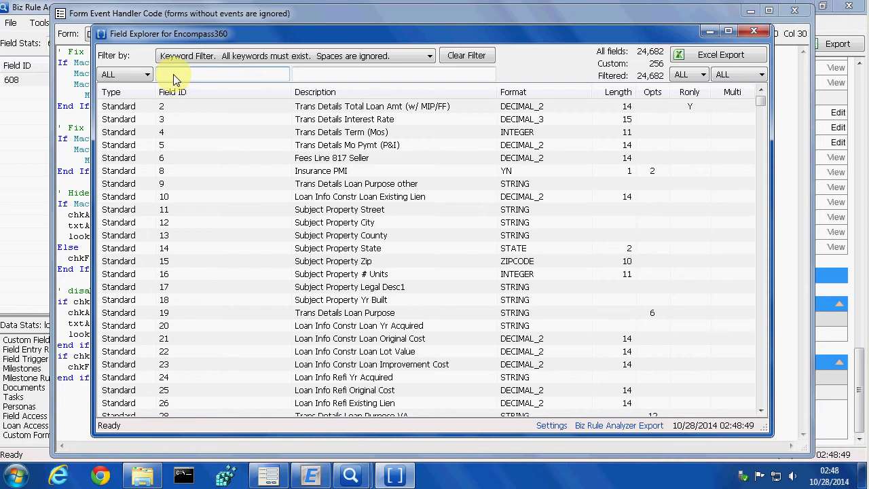
{"action": "type", "text": "608"}
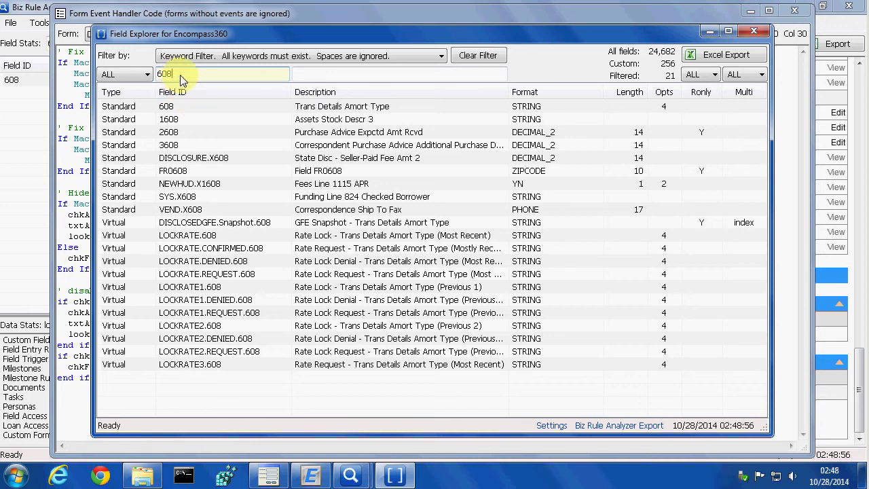
{"action": "double_click", "coordinate": [200, 107]}
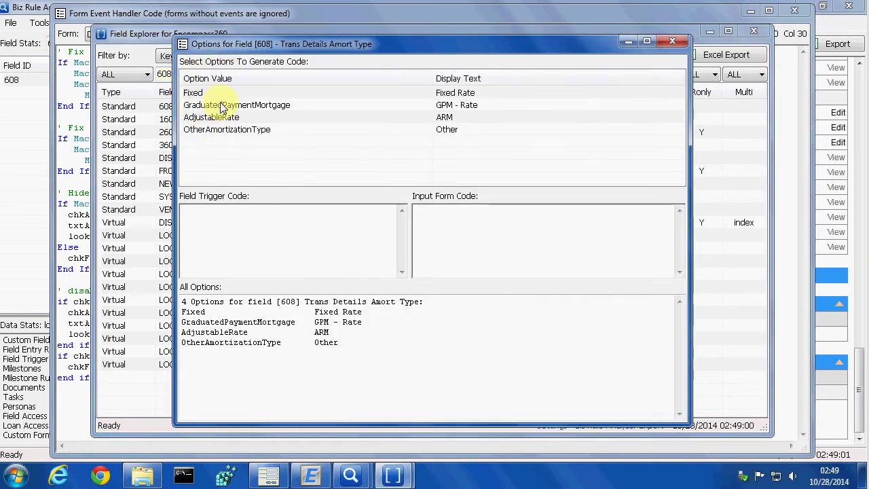
{"action": "left_click", "coordinate": [228, 119]}
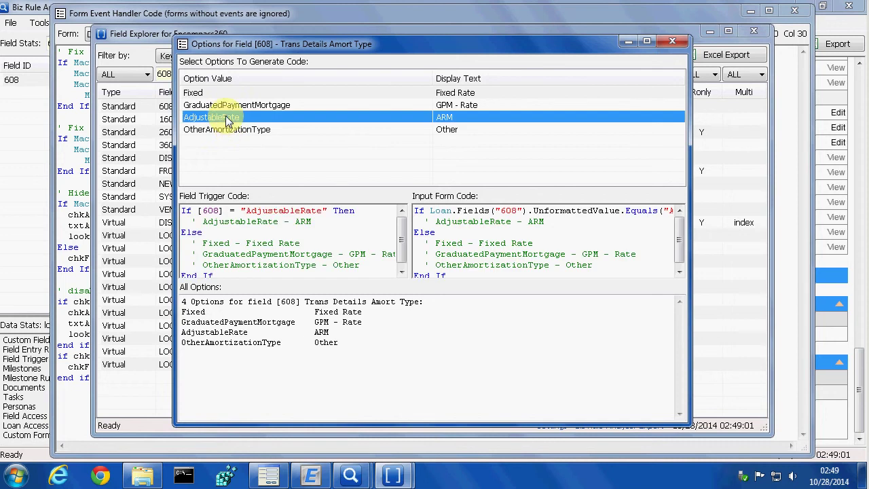
{"action": "double_click", "coordinate": [281, 212]}
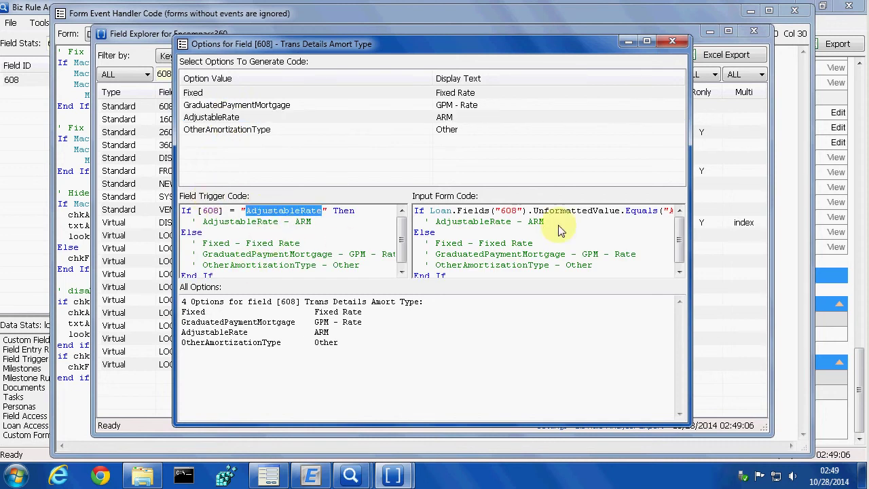
{"action": "double_click", "coordinate": [212, 332]}
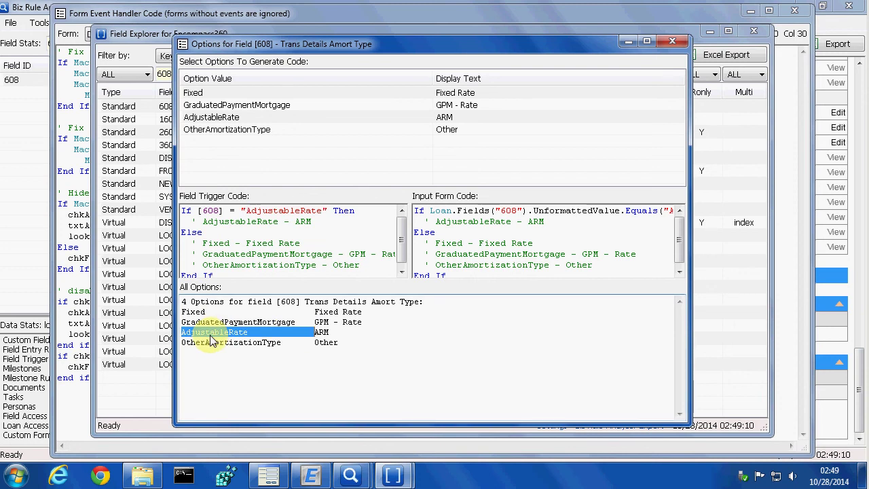
{"action": "key", "text": "shift+Left"}
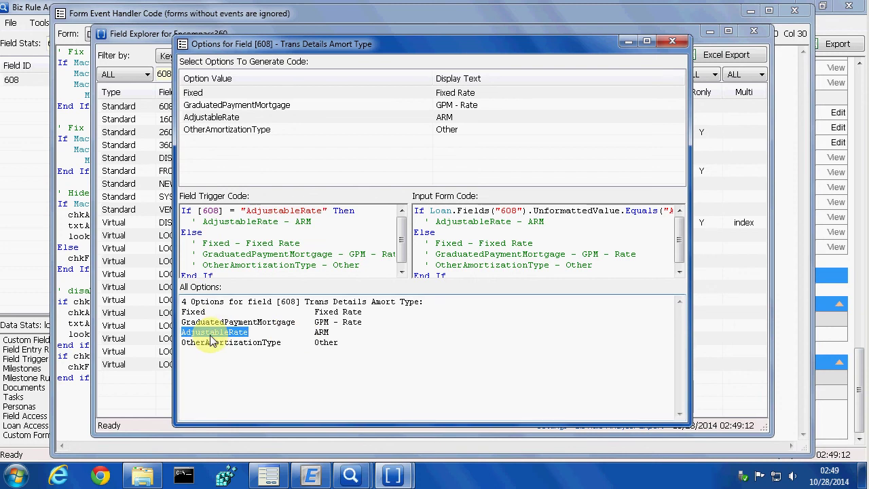
Step: Open Form1's Load event code in Input Form Builder
{"action": "left_click", "coordinate": [268, 475]}
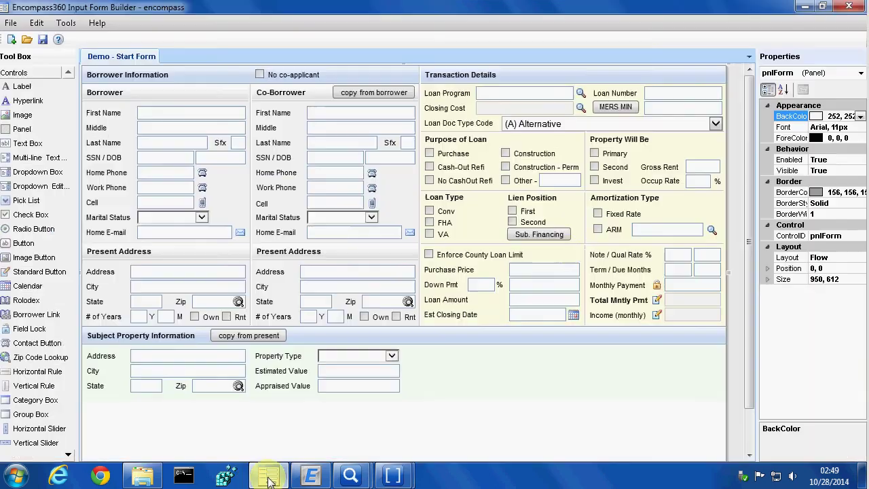
{"action": "left_click", "coordinate": [738, 231]}
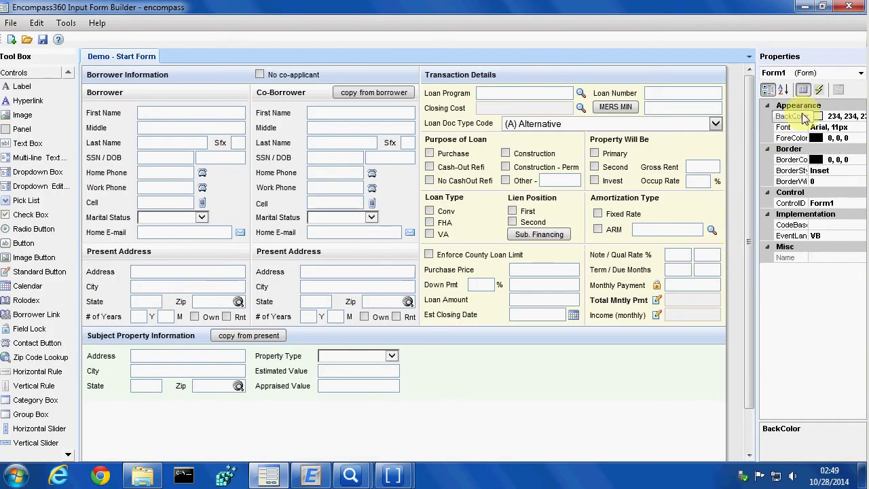
{"action": "left_click", "coordinate": [819, 90]}
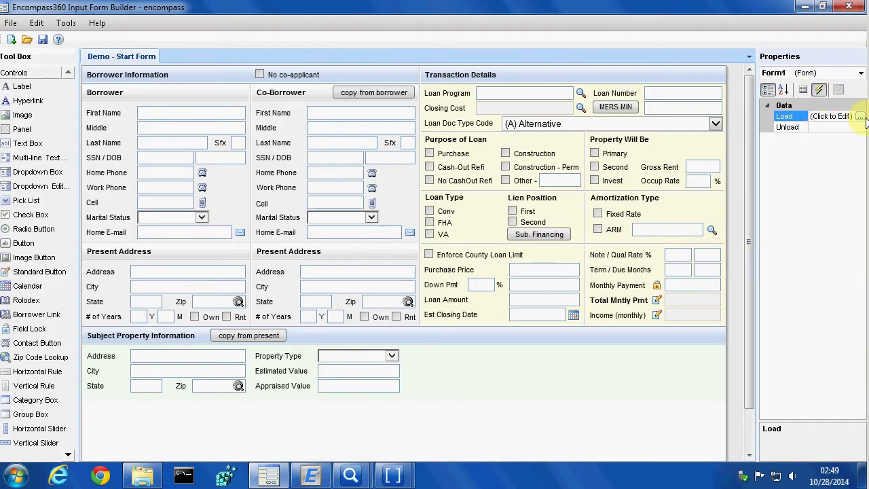
{"action": "left_click", "coordinate": [860, 118]}
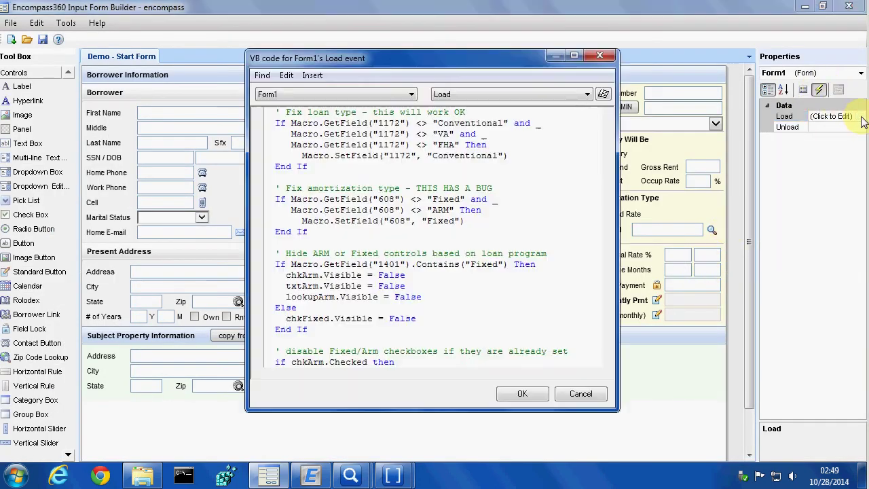
Step: Replace "ARM" with "AdjustableRate" in the Load code and save Demo - Start Form
{"action": "double_click", "coordinate": [440, 210]}
{"action": "type", "text": "AdjustableRate"}
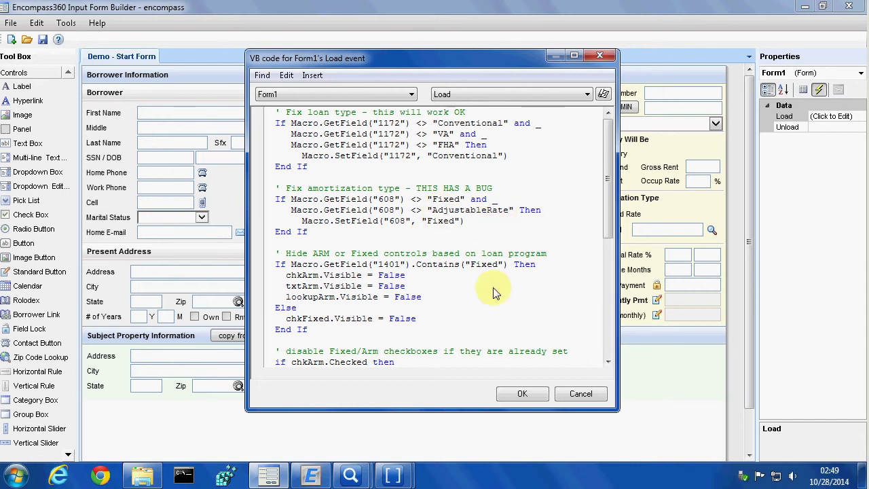
{"action": "left_click", "coordinate": [522, 394]}
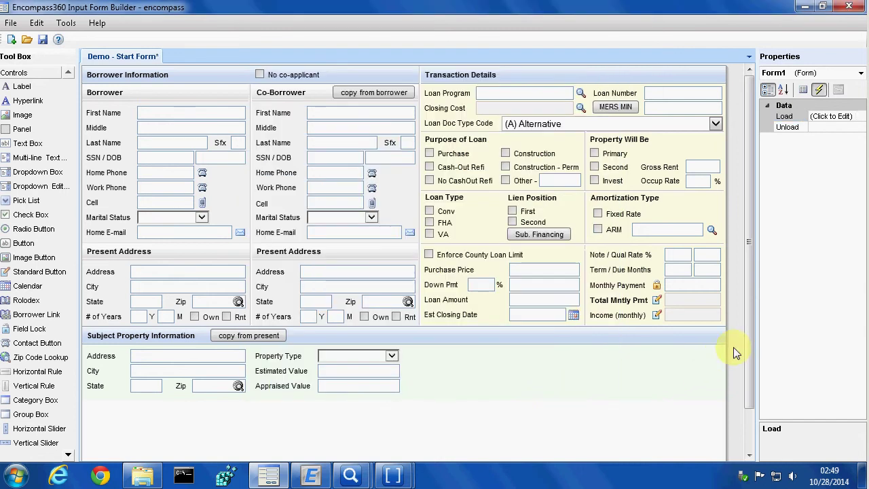
{"action": "key", "text": "ctrl+s"}
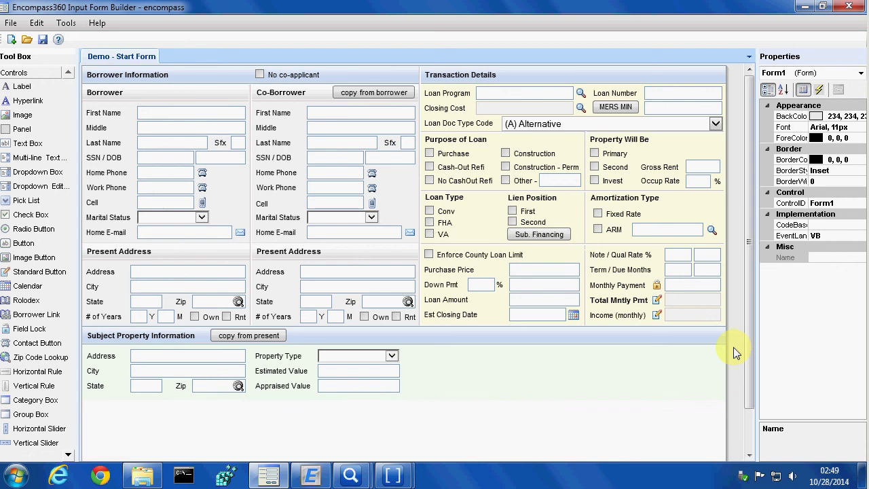
{"action": "mouse_move", "coordinate": [350, 476]}
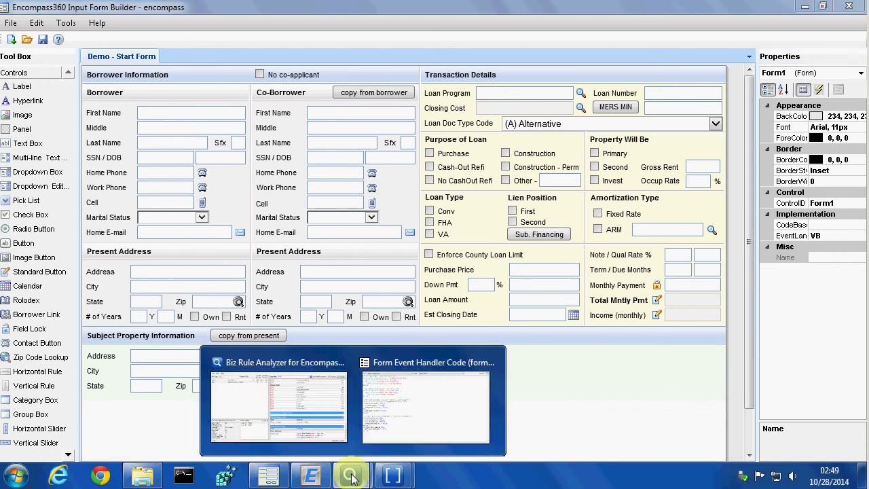
Step: Return to Biz Rule Analyzer and close the Form Event Handler Code window
{"action": "left_click", "coordinate": [268, 398]}
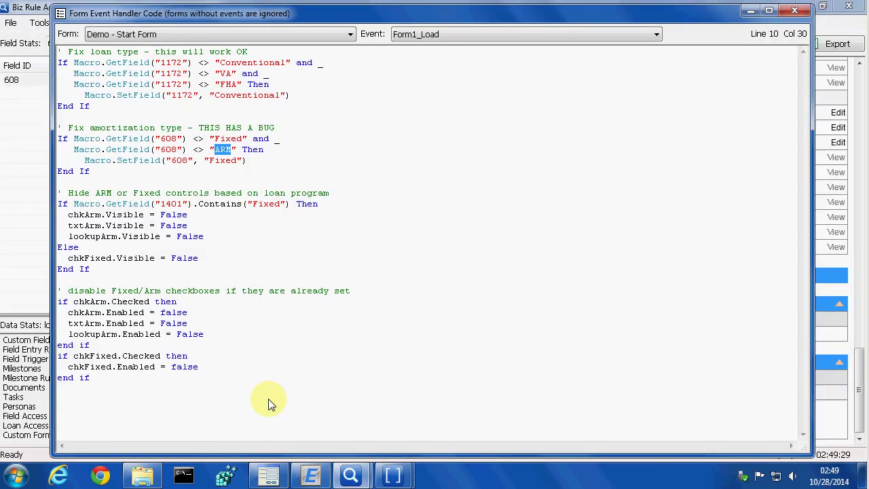
{"action": "left_click", "coordinate": [794, 10]}
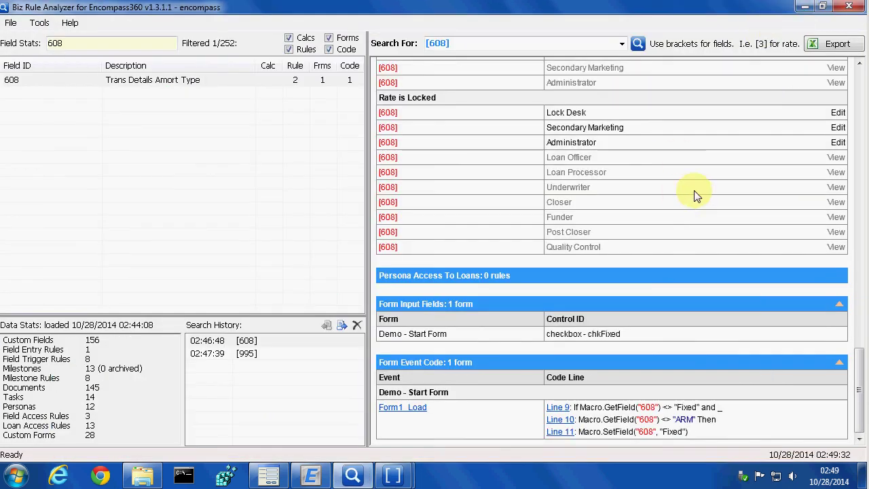